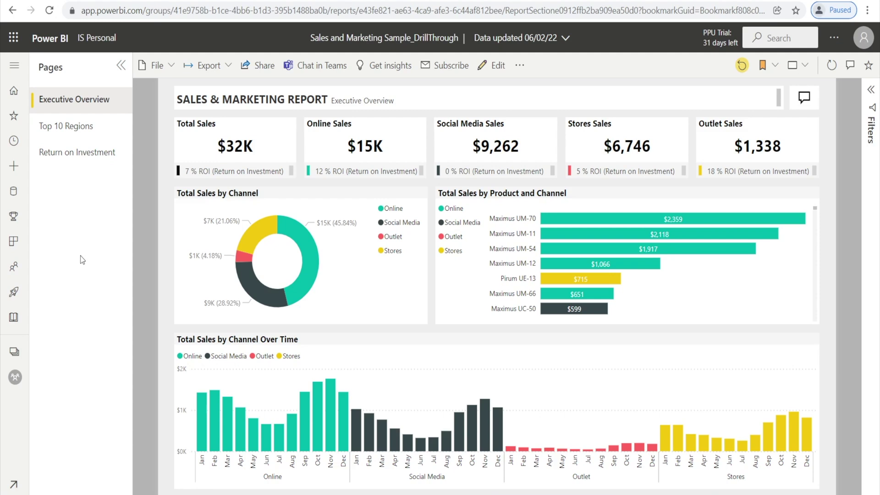
Step: View the Top 10 Regions and Return on Investment pages, returning to the Executive Overview page
{"action": "left_click", "coordinate": [58, 127]}
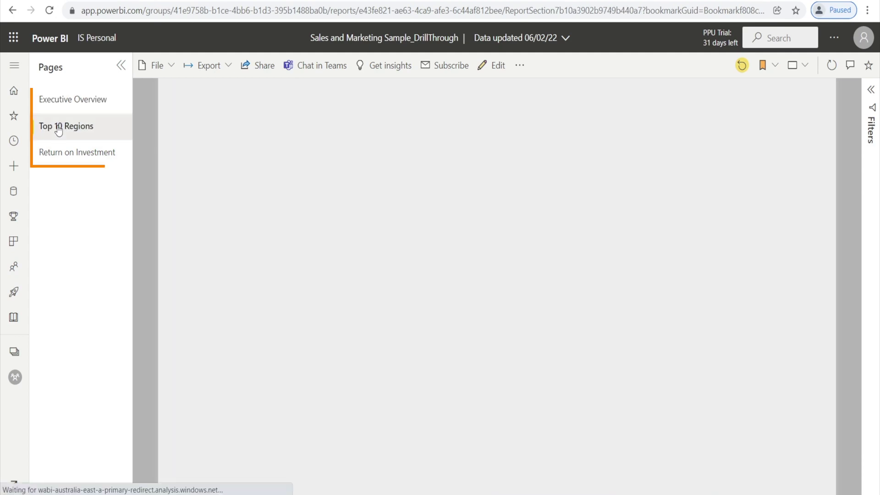
{"action": "left_click", "coordinate": [56, 152]}
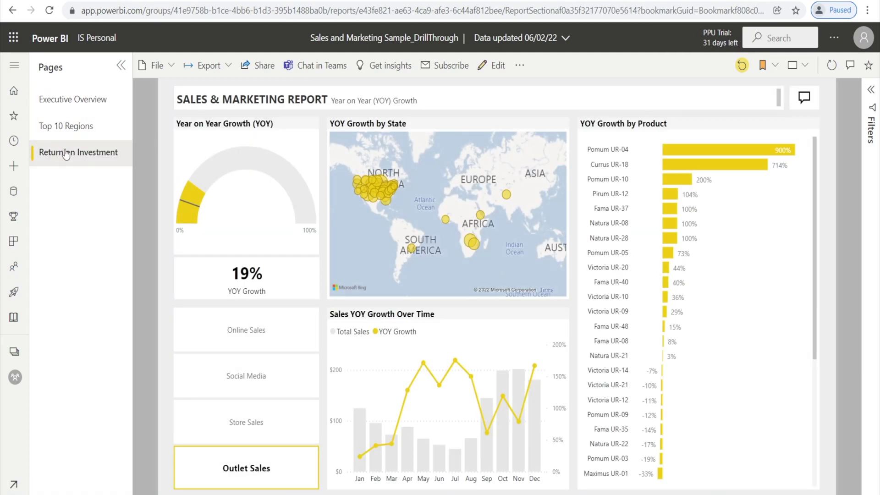
{"action": "left_click", "coordinate": [68, 102]}
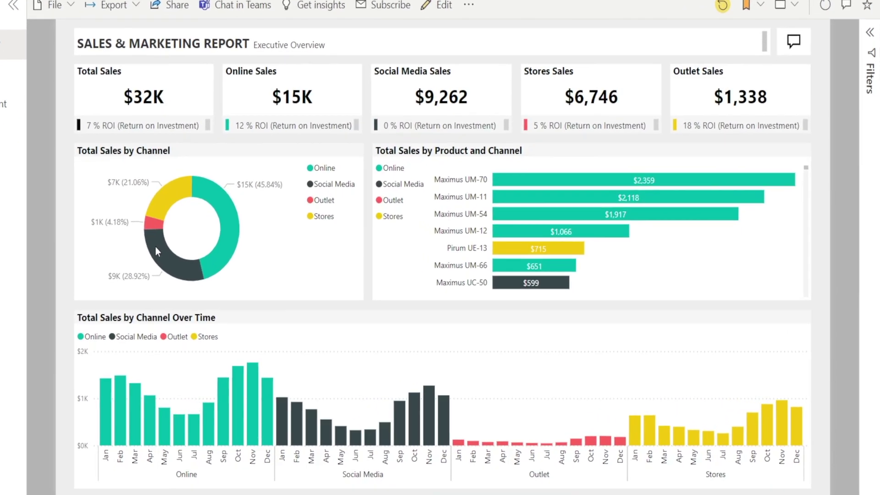
Step: Drill through from the Online slice of the Total Sales by Channel donut to Detailed Info, and return to the overview
{"action": "mouse_move", "coordinate": [156, 247]}
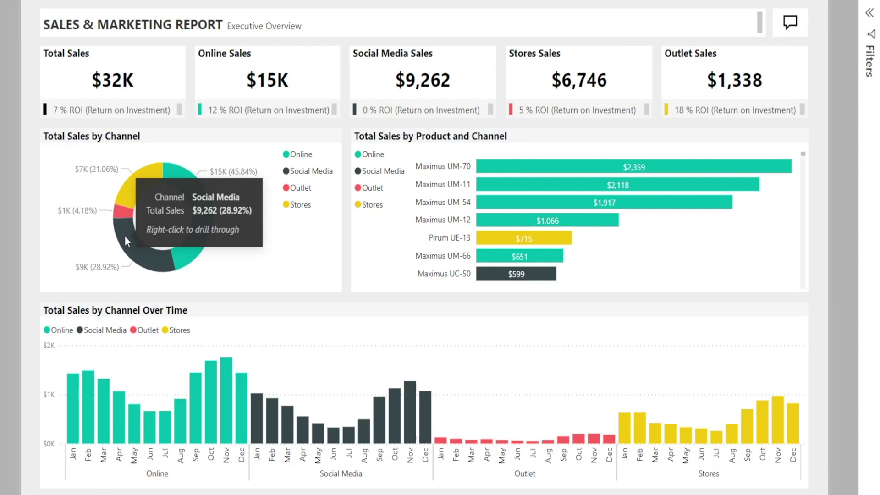
{"action": "mouse_move", "coordinate": [549, 241]}
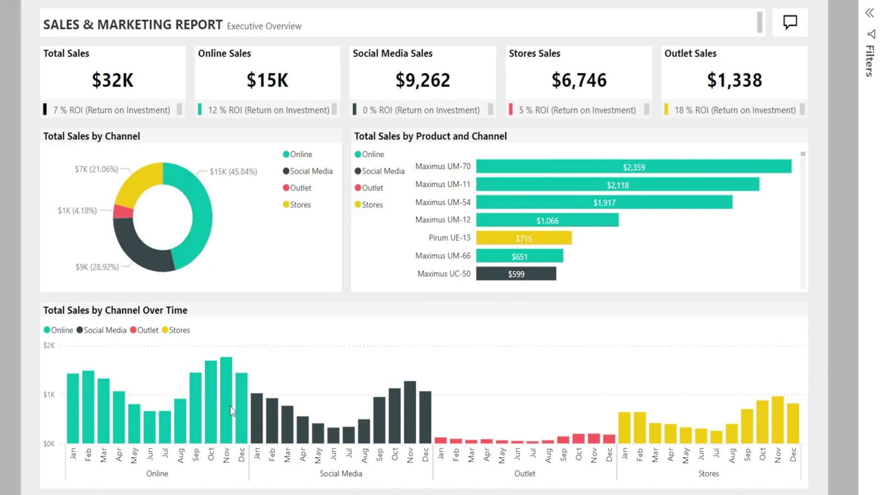
{"action": "mouse_move", "coordinate": [230, 406]}
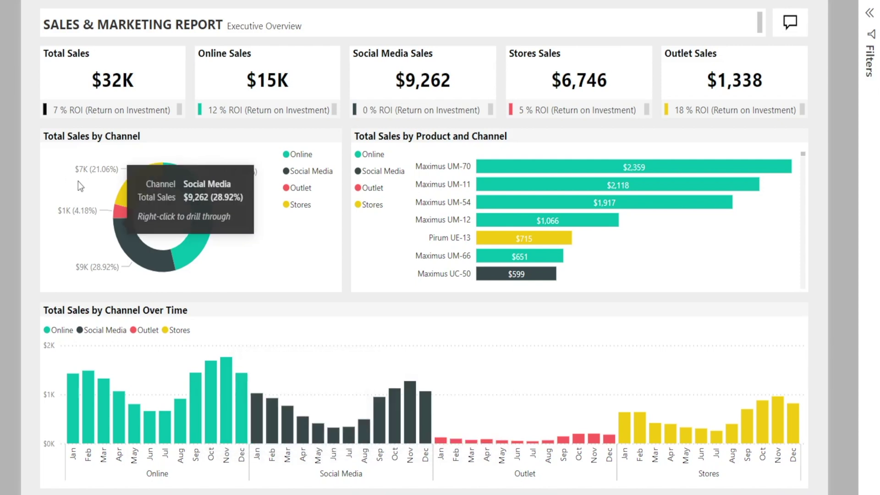
{"action": "right_click", "coordinate": [204, 233]}
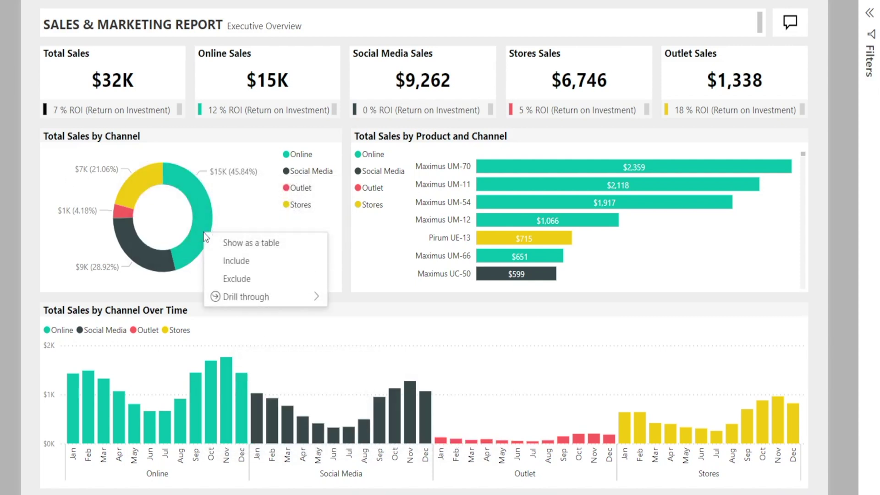
{"action": "mouse_move", "coordinate": [237, 302]}
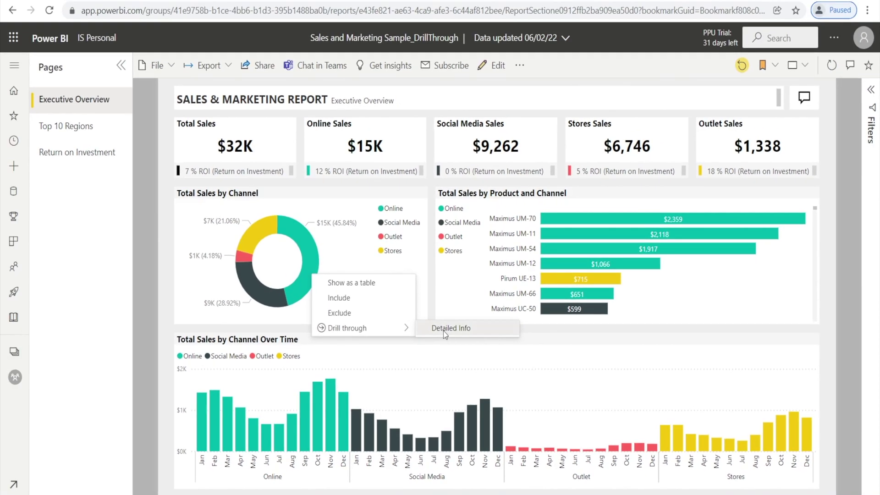
{"action": "left_click", "coordinate": [361, 298]}
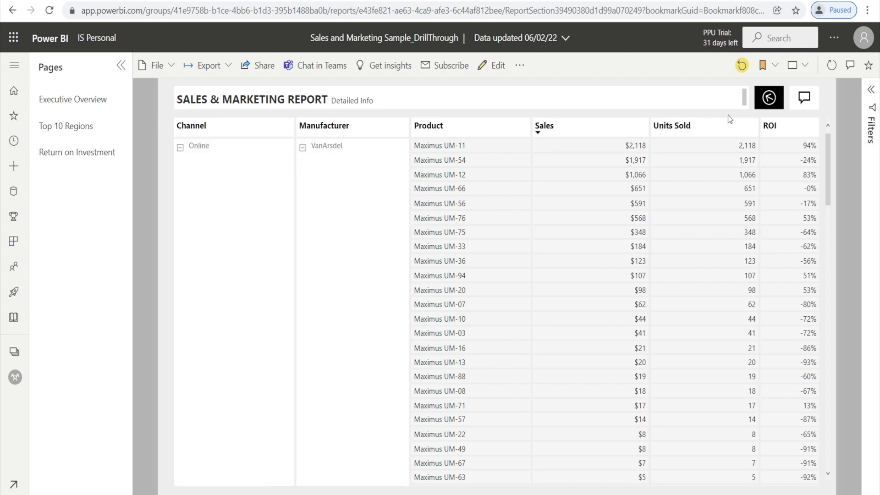
{"action": "left_click", "coordinate": [773, 102]}
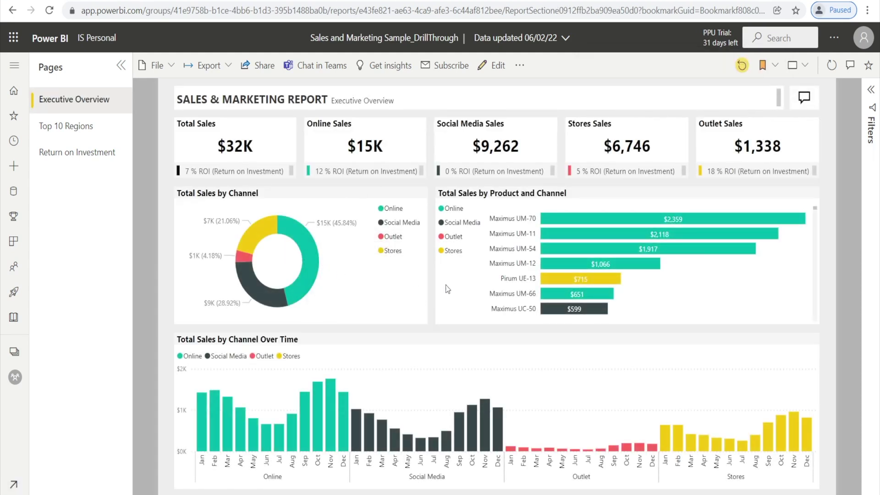
Step: Drill through from the Pirum UE-13 bar in Total Sales by Product and Channel to Detailed Info, and return to the overview
{"action": "mouse_move", "coordinate": [602, 284]}
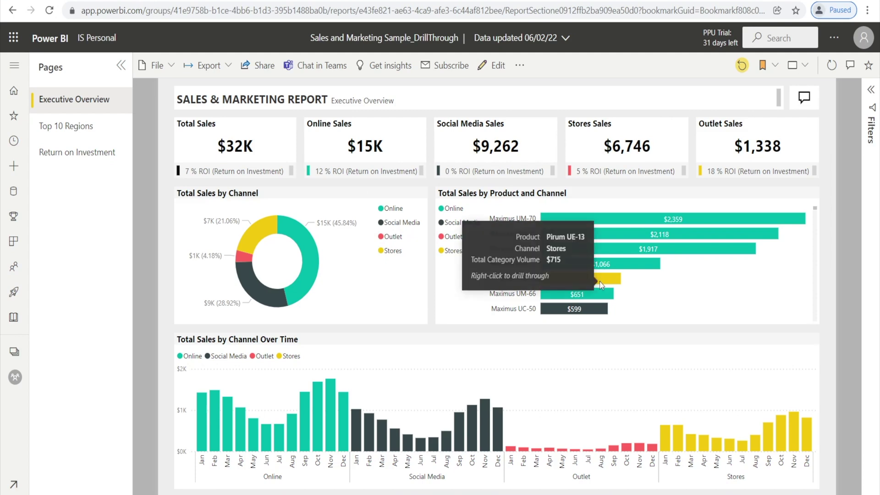
{"action": "right_click", "coordinate": [601, 282]}
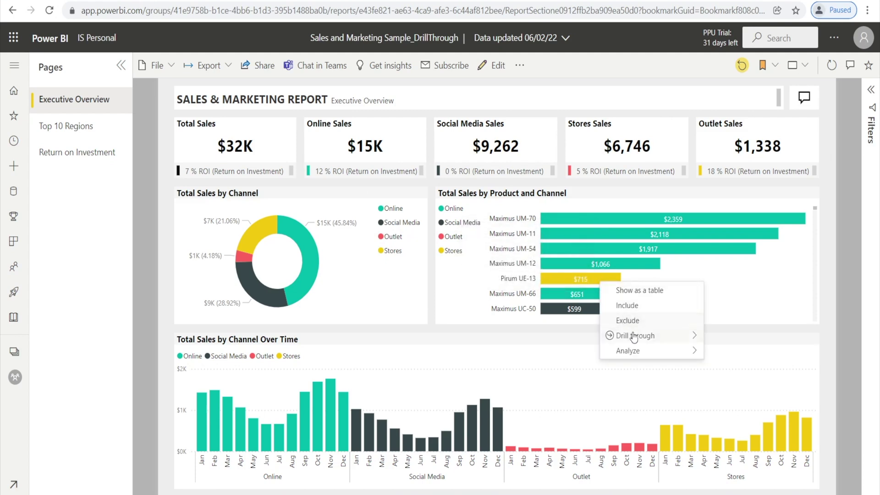
{"action": "left_click", "coordinate": [722, 339]}
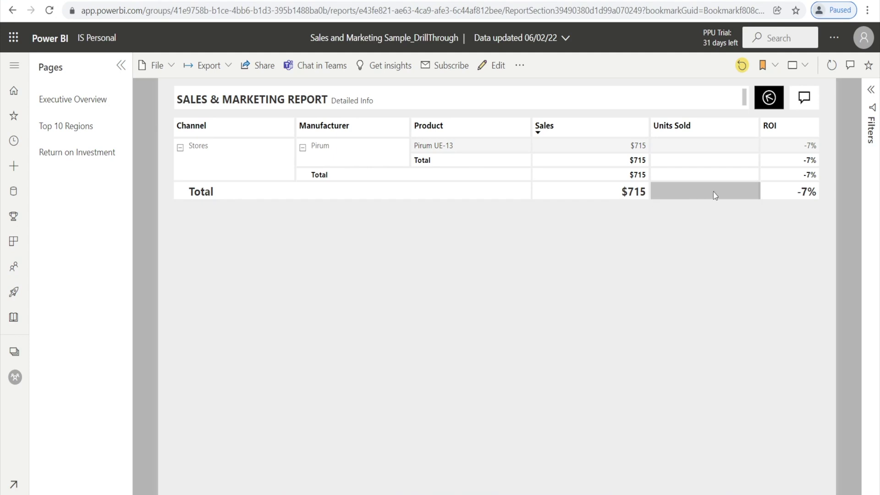
{"action": "left_click", "coordinate": [772, 99]}
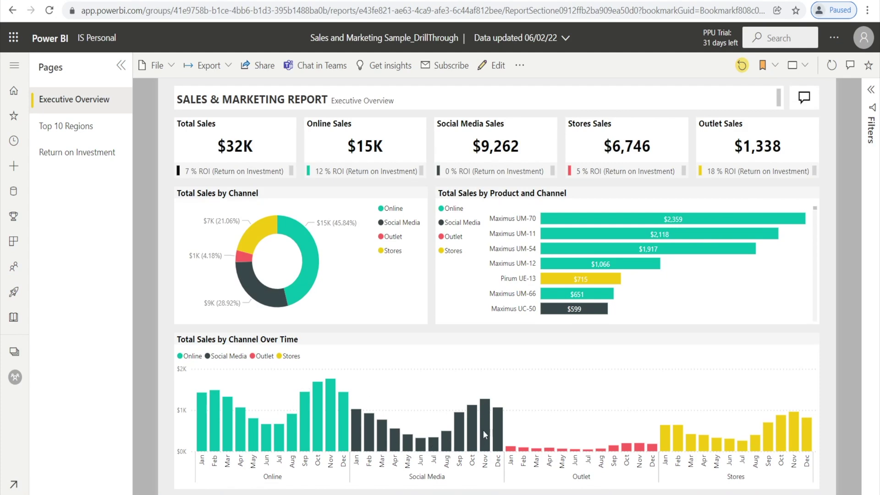
Step: Drill through from a Social Media column in the Total Sales by Channel Over Time chart to Detailed Info
{"action": "mouse_move", "coordinate": [423, 453]}
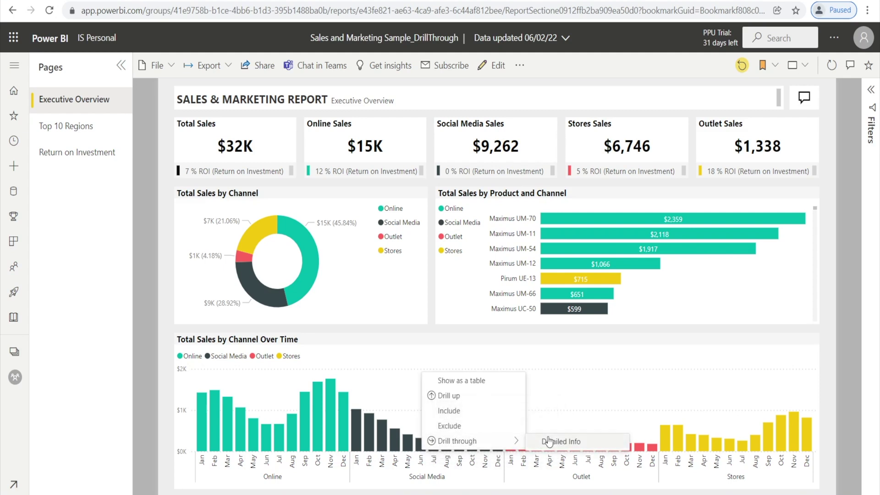
{"action": "left_click", "coordinate": [556, 442]}
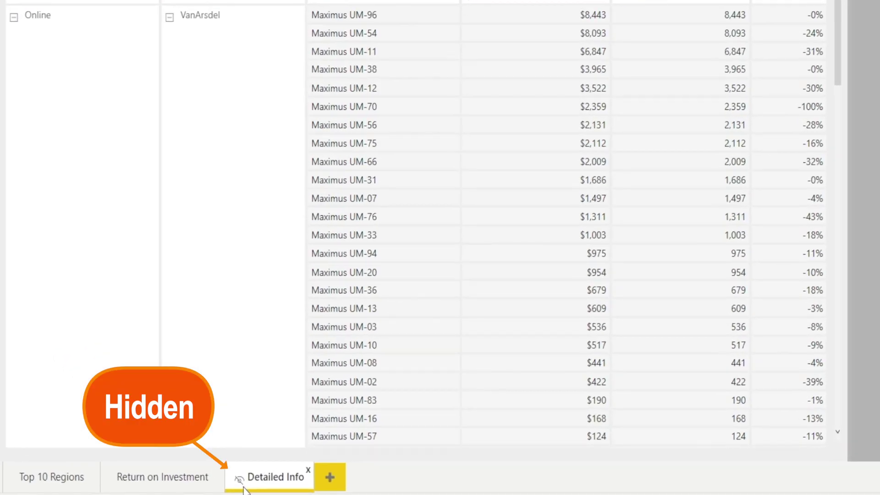
Step: In Power BI Desktop, show the hidden Detailed Info page's options and examine its table alongside the Executive Overview page
{"action": "right_click", "coordinate": [244, 488]}
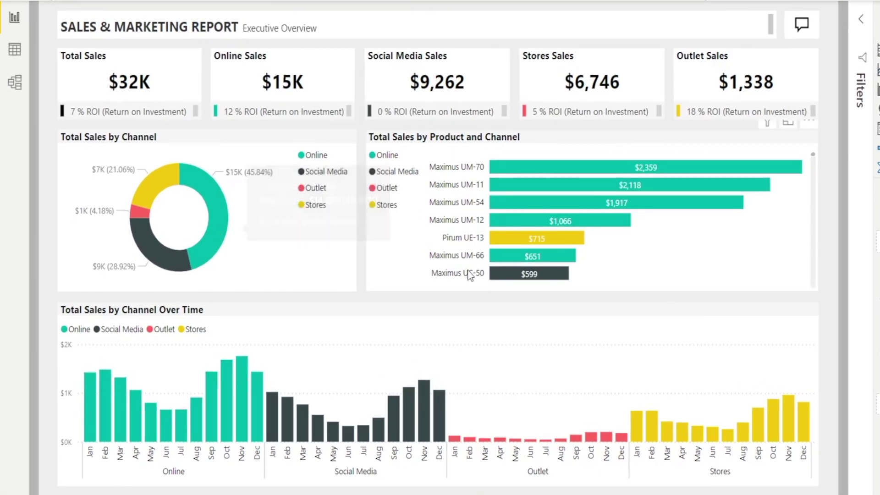
{"action": "mouse_move", "coordinate": [380, 434]}
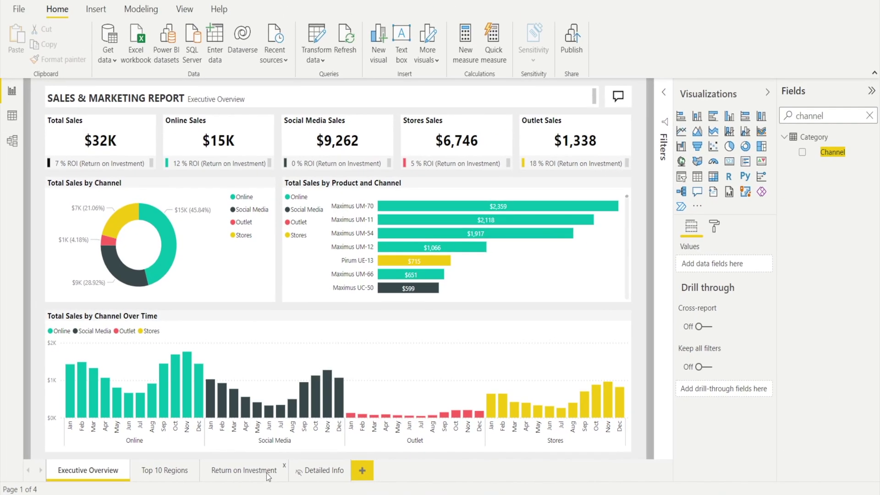
{"action": "left_click", "coordinate": [320, 473]}
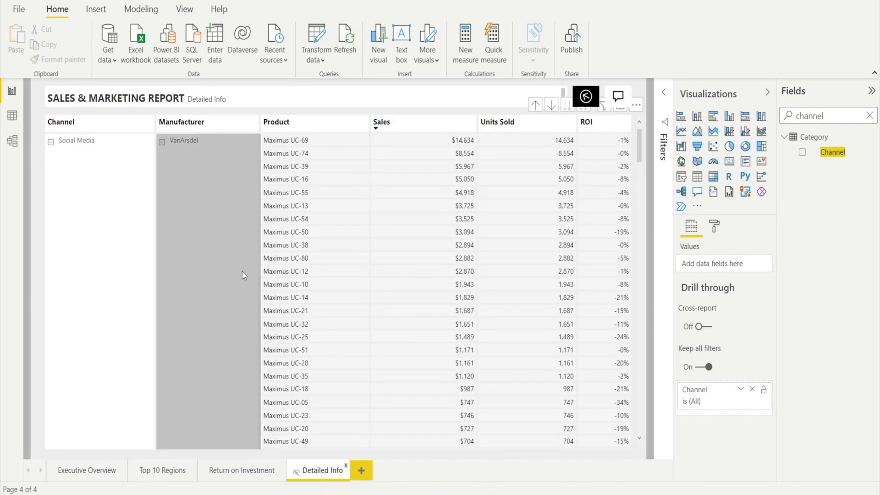
{"action": "mouse_move", "coordinate": [465, 350]}
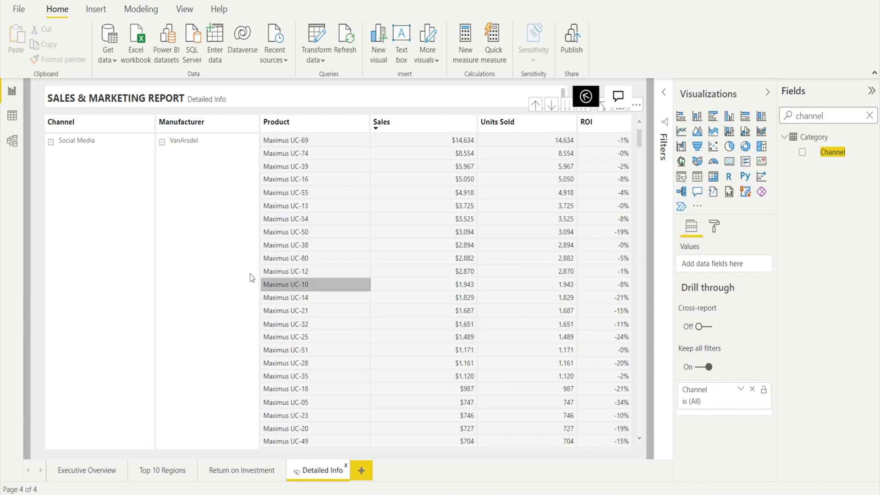
{"action": "mouse_move", "coordinate": [129, 154]}
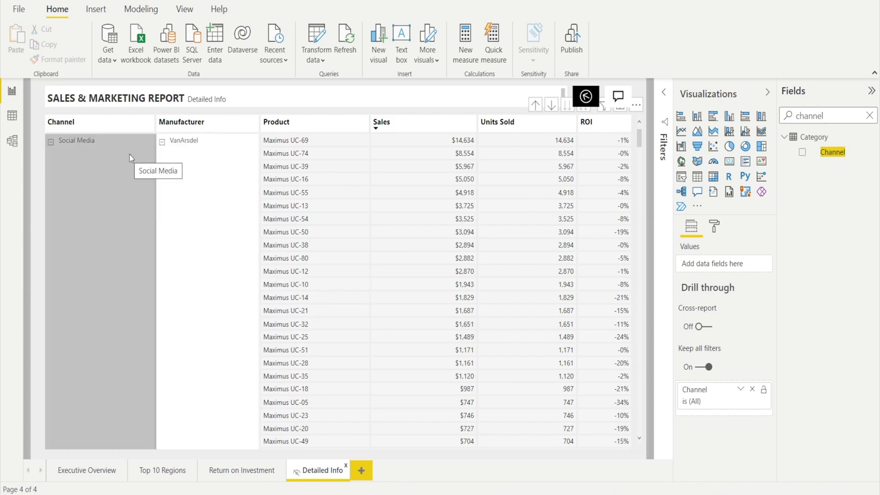
{"action": "left_click", "coordinate": [74, 469]}
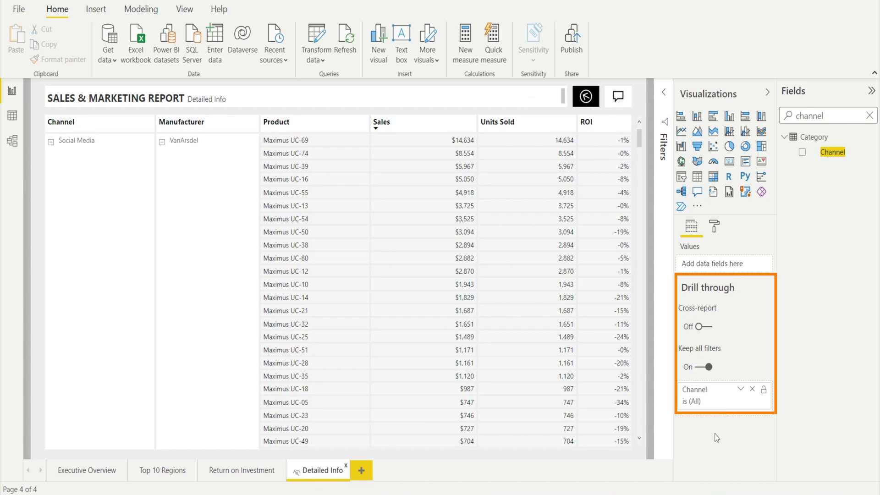
Step: Remove the Channel drill-through field from the Detailed Info page and check the Executive Overview charts' tooltips for a drill-through hint
{"action": "mouse_move", "coordinate": [694, 396]}
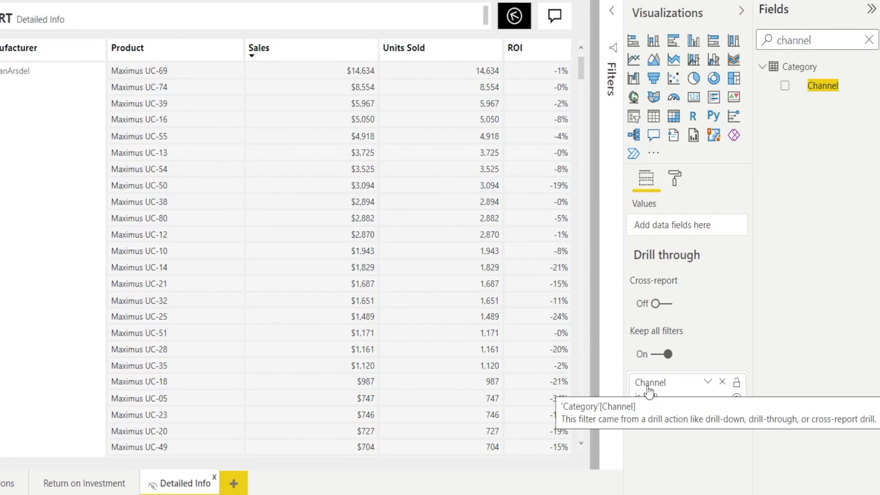
{"action": "left_click", "coordinate": [723, 384]}
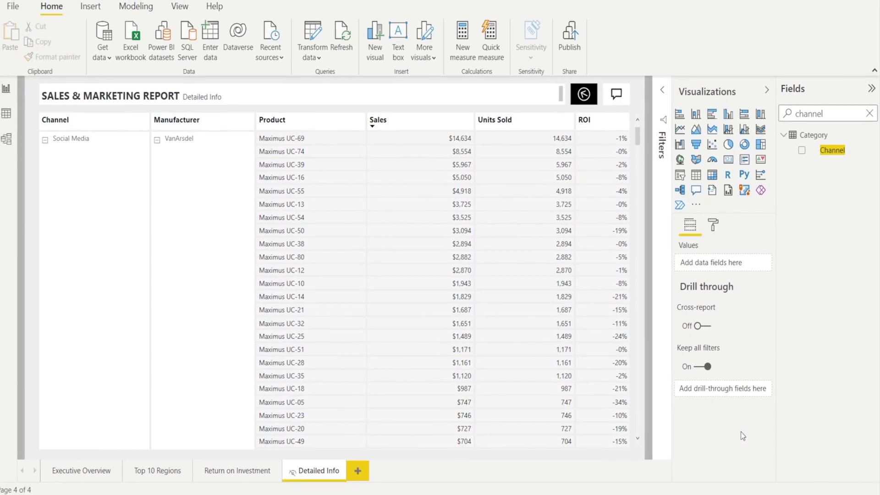
{"action": "left_click", "coordinate": [76, 477]}
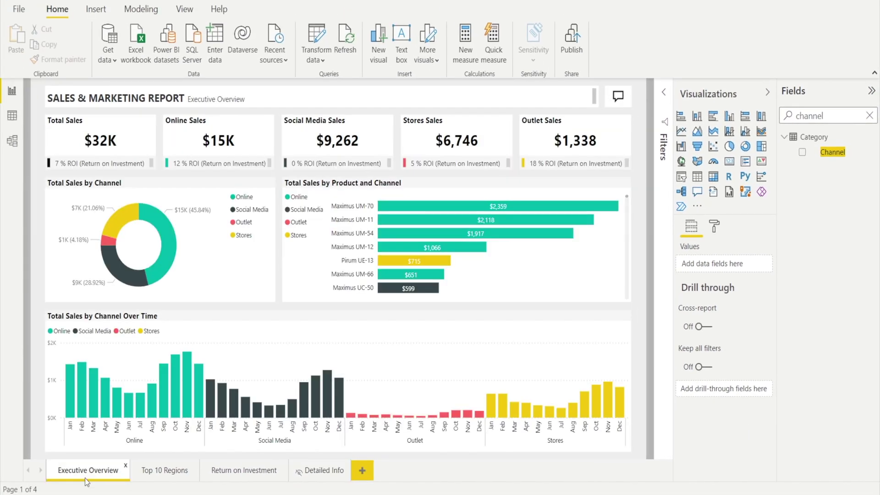
{"action": "mouse_move", "coordinate": [164, 250]}
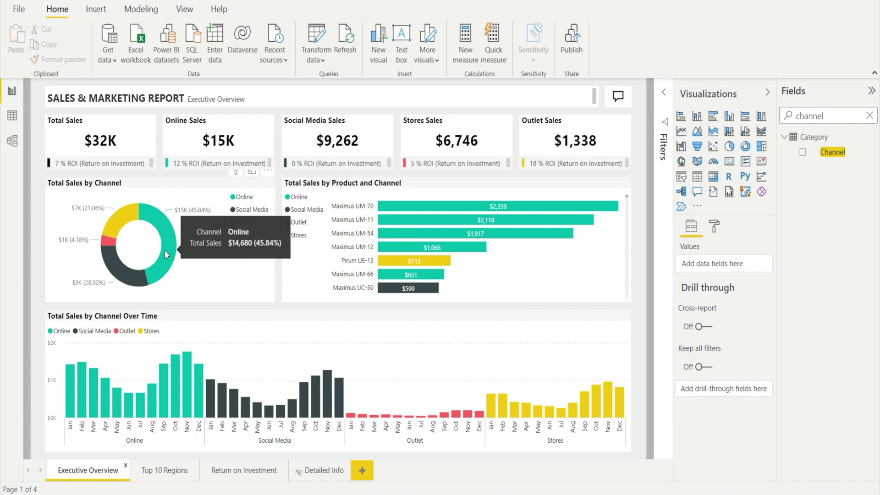
{"action": "mouse_move", "coordinate": [396, 292]}
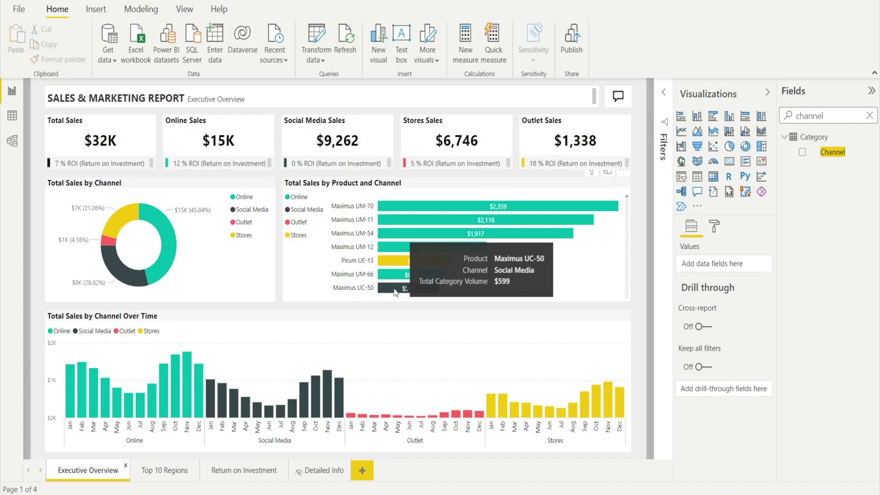
{"action": "mouse_move", "coordinate": [176, 396]}
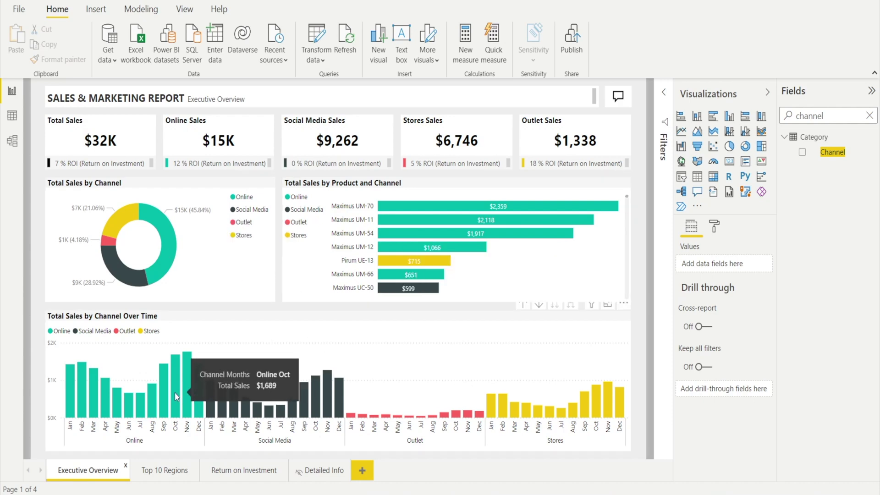
Step: Add the Channel field from the Category table as the drill-through field of the Detailed Info page
{"action": "left_click", "coordinate": [309, 475]}
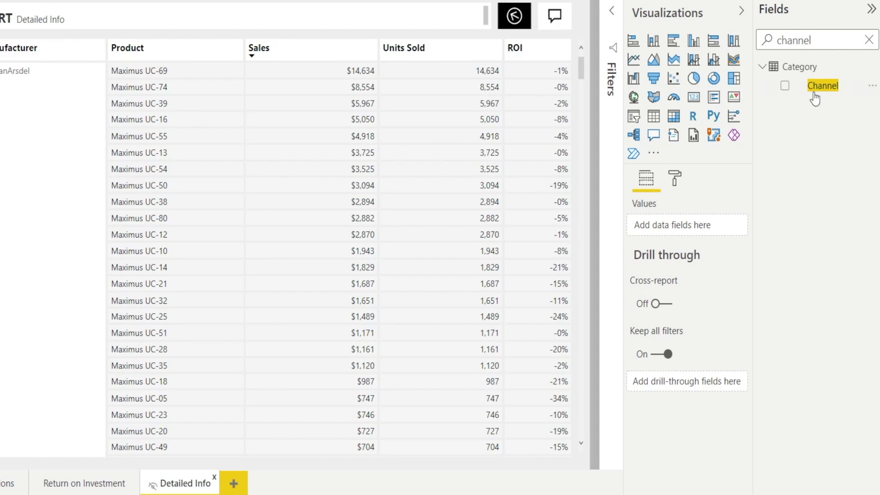
{"action": "left_click_drag", "start_coordinate": [821, 93], "coordinate": [692, 385]}
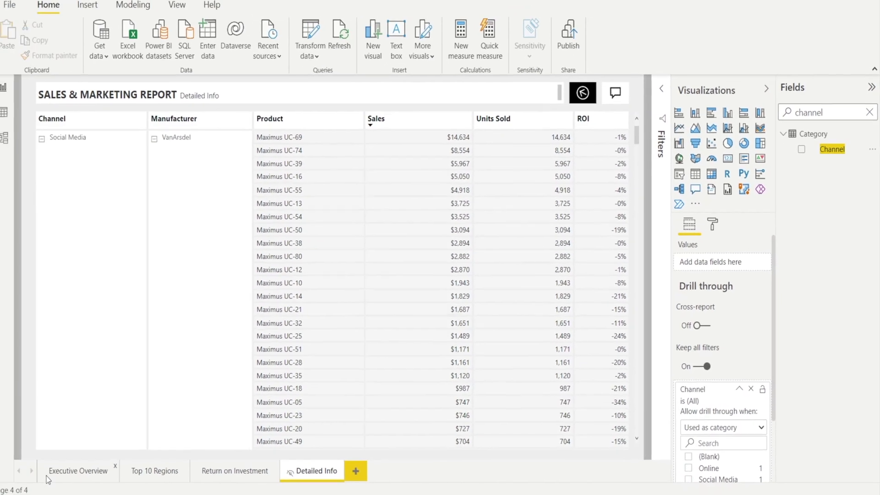
Step: Test the drill-through from the Online slice of the Executive Overview donut to the Detailed Info page
{"action": "left_click", "coordinate": [88, 471]}
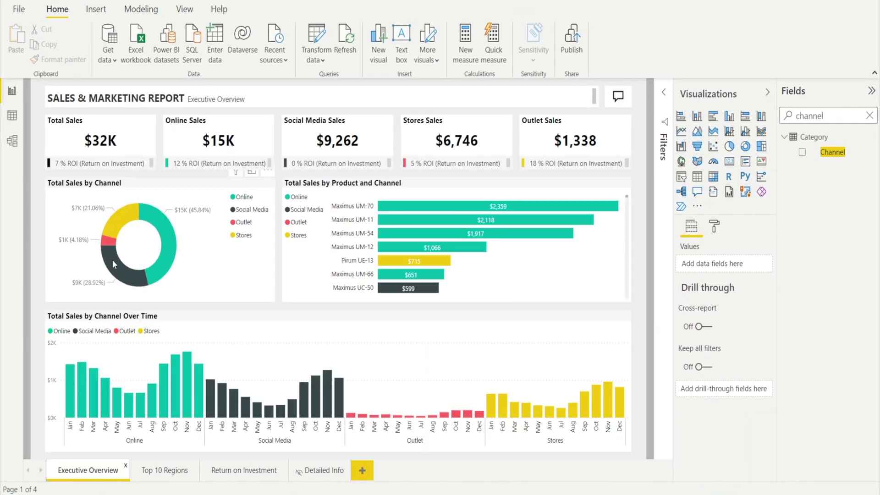
{"action": "mouse_move", "coordinate": [165, 254]}
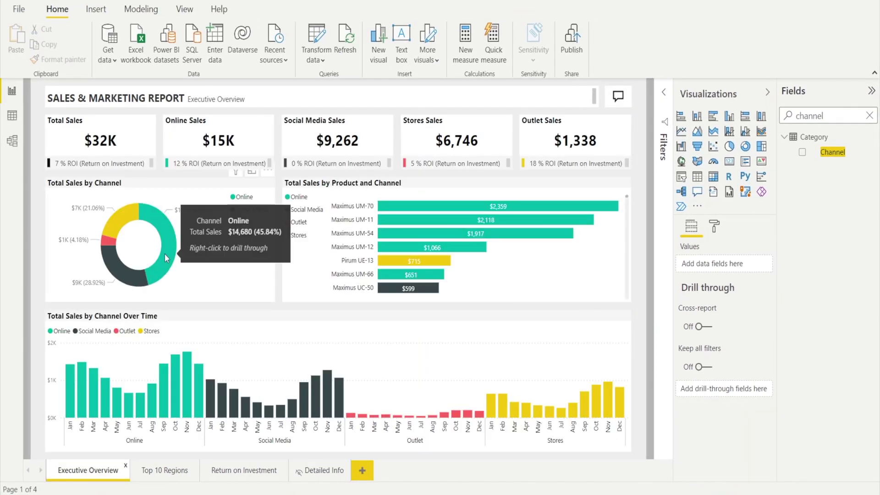
{"action": "right_click", "coordinate": [164, 254]}
{"action": "mouse_move", "coordinate": [185, 325]}
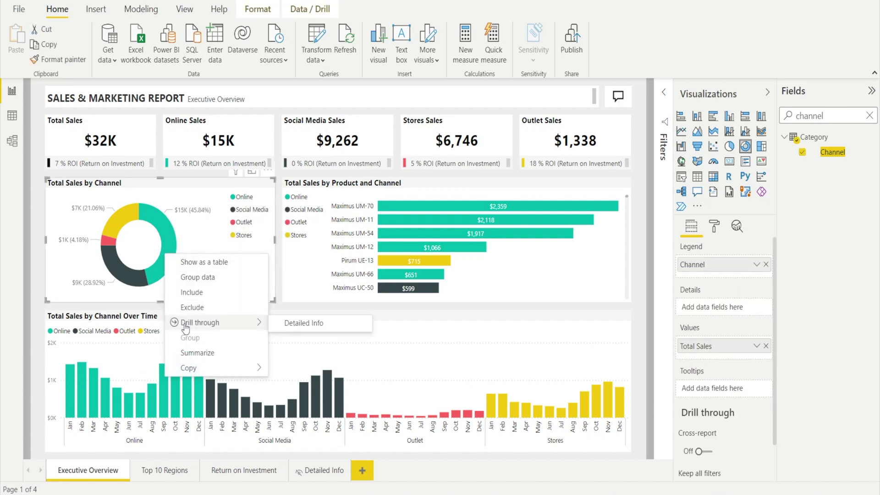
{"action": "left_click", "coordinate": [294, 323]}
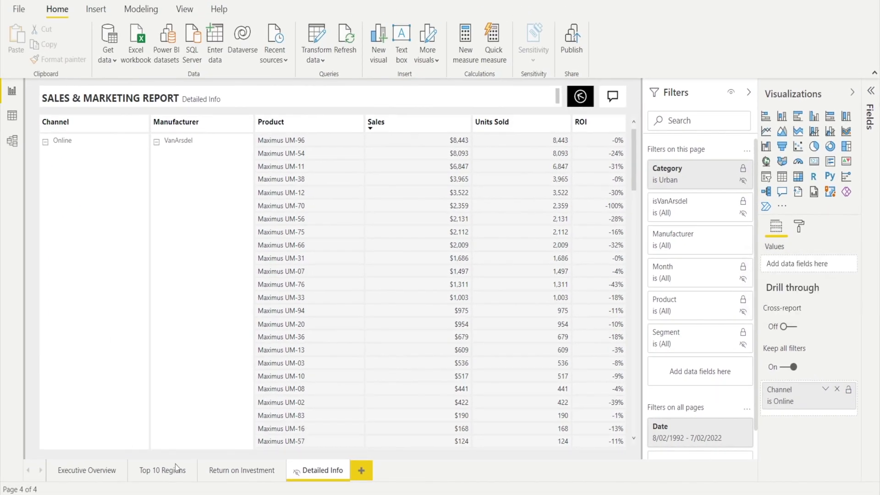
Step: Return to the Executive Overview page and examine its page-level filters, including the Manufacturer filter
{"action": "left_click", "coordinate": [89, 472]}
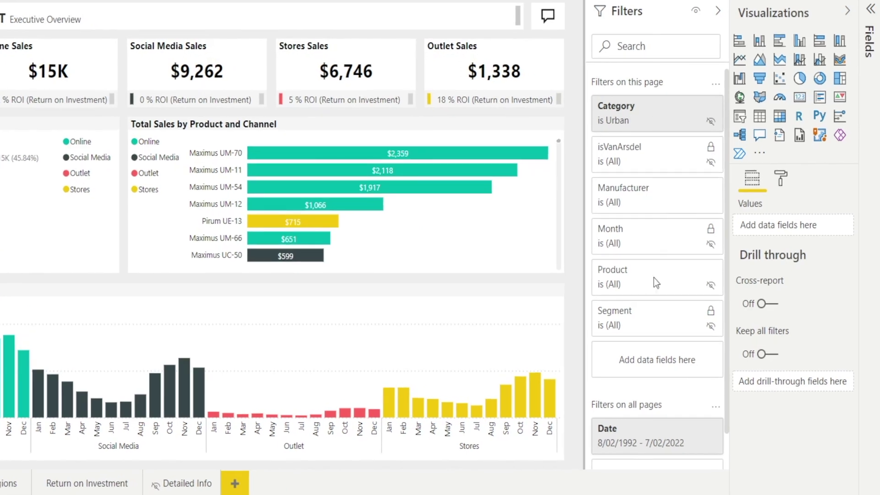
{"action": "scroll", "coordinate": [703, 384], "scroll_direction": "down", "scroll_amount": 2}
{"action": "scroll", "coordinate": [662, 375], "scroll_direction": "up", "scroll_amount": 2}
{"action": "mouse_move", "coordinate": [639, 213]}
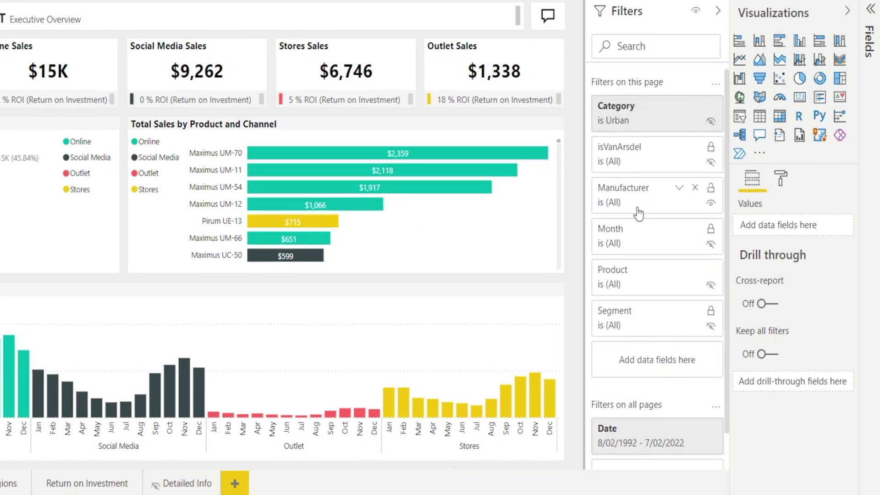
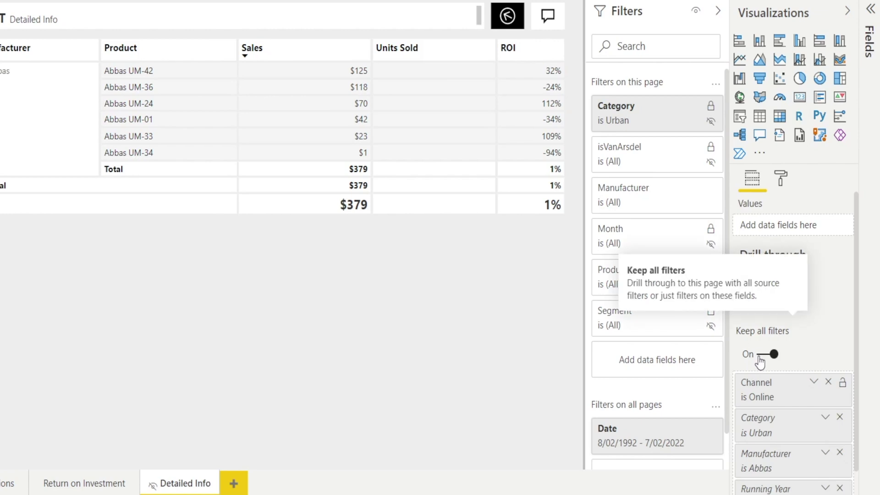
Step: Turn off Keep all filters for the Detailed Info page's drill-through and go back to the Executive Overview page
{"action": "left_click", "coordinate": [767, 354]}
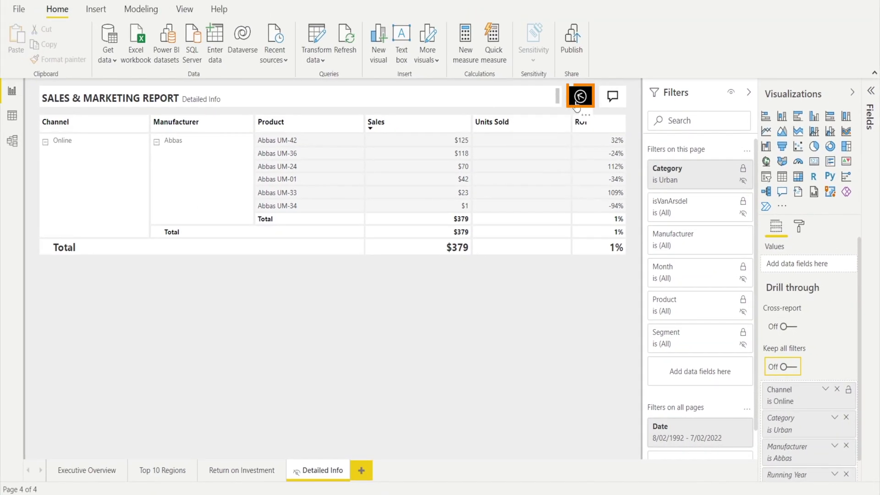
{"action": "left_click", "coordinate": [577, 105], "text": "ctrl"}
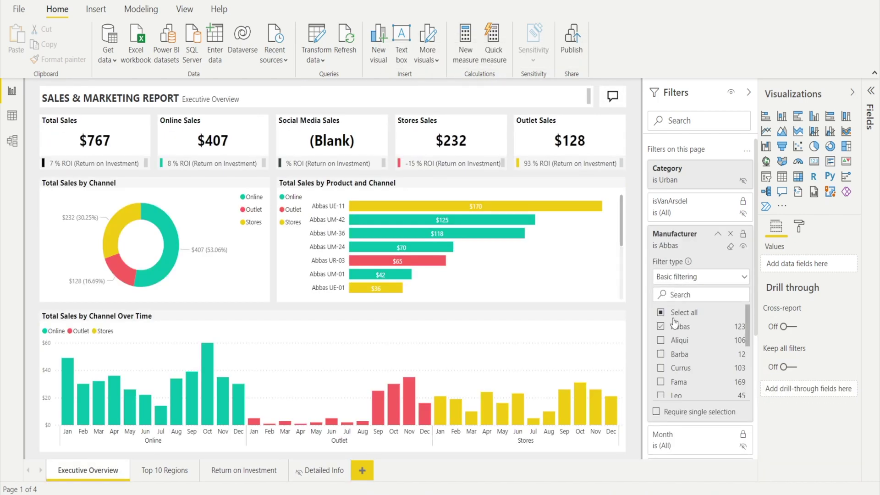
Step: Drill through from the Online slice of the Total Sales by Channel donut to Detailed Info and check which manufacturers its table lists
{"action": "mouse_move", "coordinate": [170, 261]}
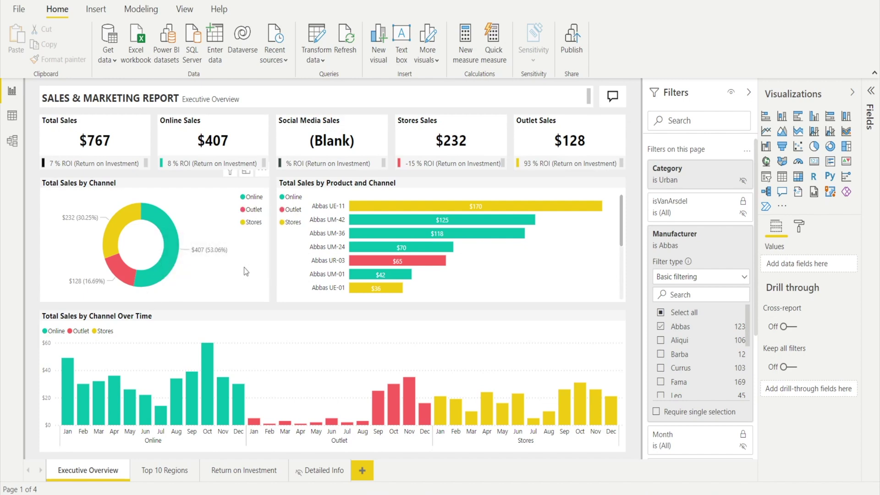
{"action": "right_click", "coordinate": [166, 256]}
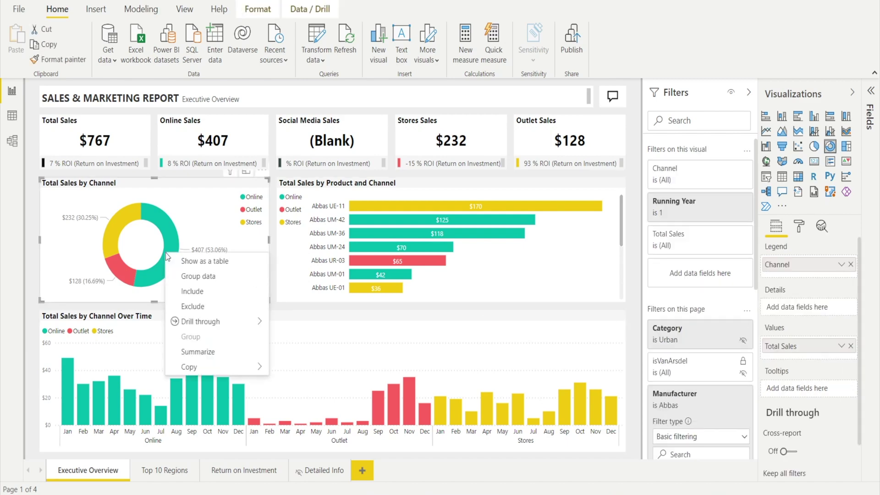
{"action": "mouse_move", "coordinate": [221, 321]}
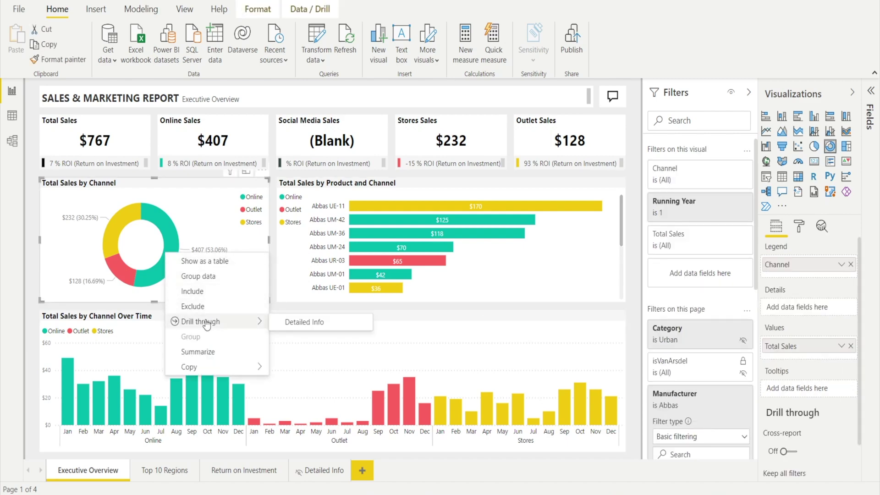
{"action": "left_click", "coordinate": [305, 323]}
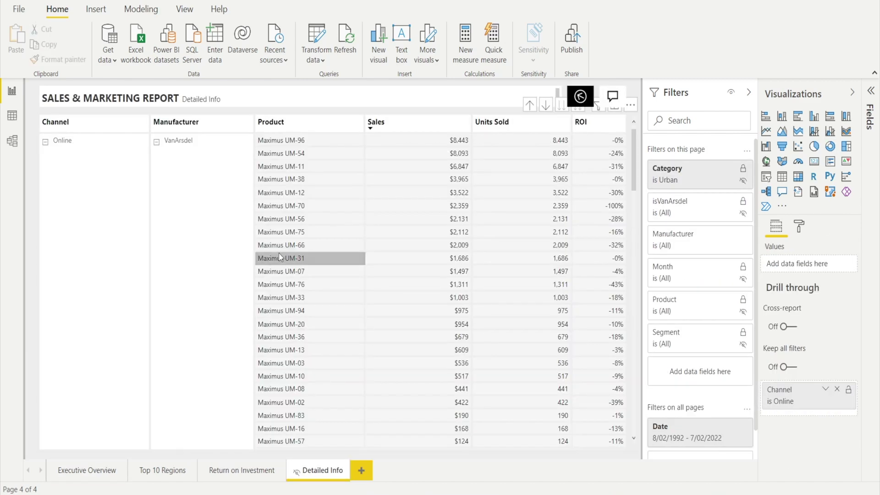
{"action": "scroll", "coordinate": [306, 249], "scroll_direction": "down", "scroll_amount": 4}
{"action": "scroll", "coordinate": [306, 249], "scroll_direction": "up", "scroll_amount": 3}
{"action": "scroll", "coordinate": [306, 248], "scroll_direction": "down", "scroll_amount": 5}
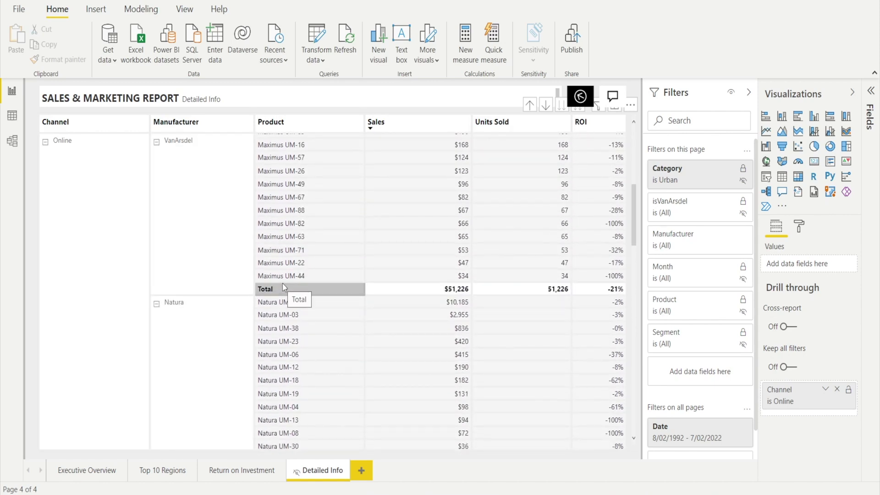
{"action": "scroll", "coordinate": [284, 280], "scroll_direction": "up", "scroll_amount": 3}
{"action": "scroll", "coordinate": [285, 283], "scroll_direction": "up", "scroll_amount": 3}
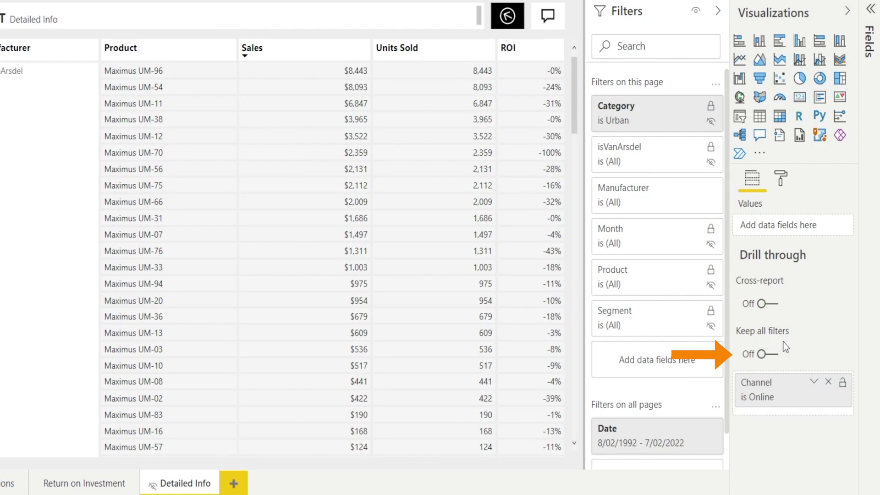
Step: Turn on Keep all filters and Cross-report in the Detailed Info page's drill-through settings
{"action": "left_click", "coordinate": [762, 353]}
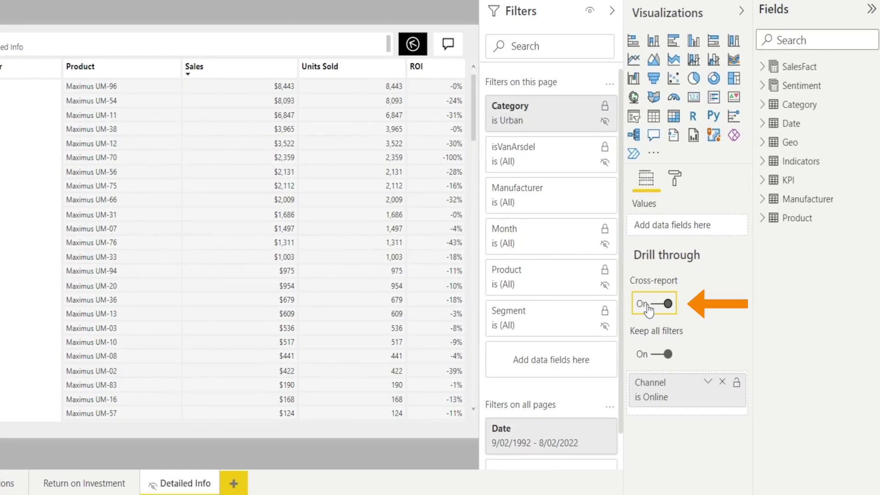
{"action": "left_click", "coordinate": [710, 327]}
{"action": "left_click", "coordinate": [671, 308]}
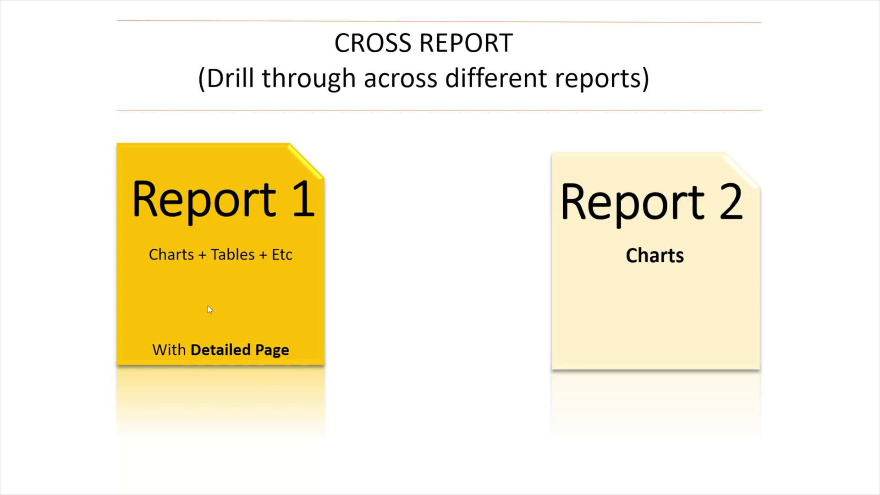
{"action": "left_click", "coordinate": [181, 287]}
{"action": "key", "text": "Right"}
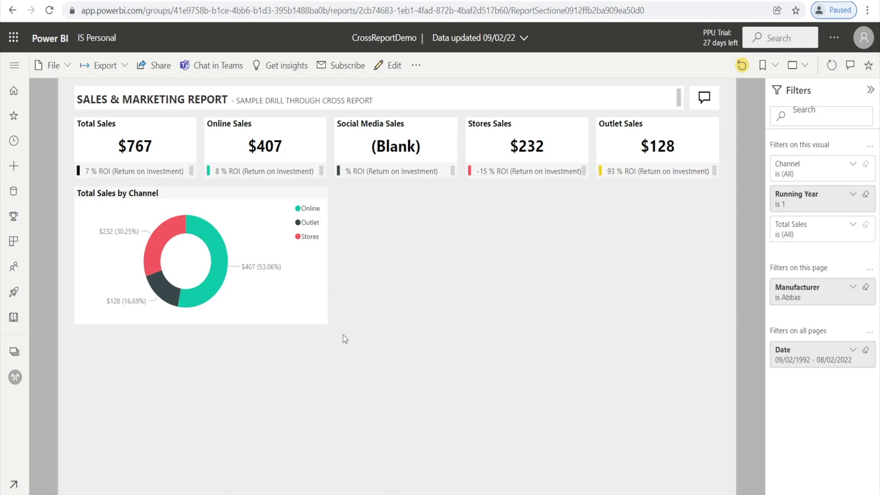
Step: In the Power BI service, test the cross-report drill-through from CrossReportDemo's Online donut slice to Detailed Info [Sales and Marketing Sample_DrillThrough], then go back
{"action": "mouse_move", "coordinate": [194, 296]}
{"action": "right_click", "coordinate": [194, 301]}
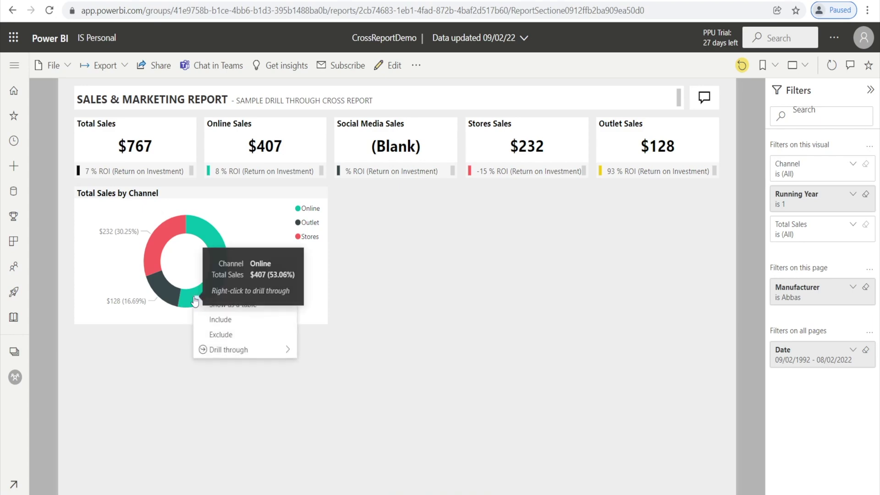
{"action": "mouse_move", "coordinate": [232, 353]}
{"action": "left_click", "coordinate": [303, 347]}
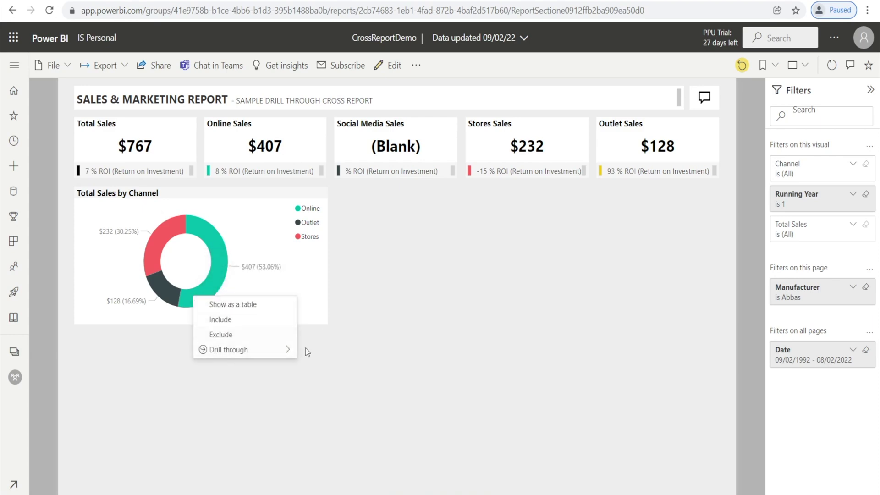
{"action": "mouse_move", "coordinate": [290, 353]}
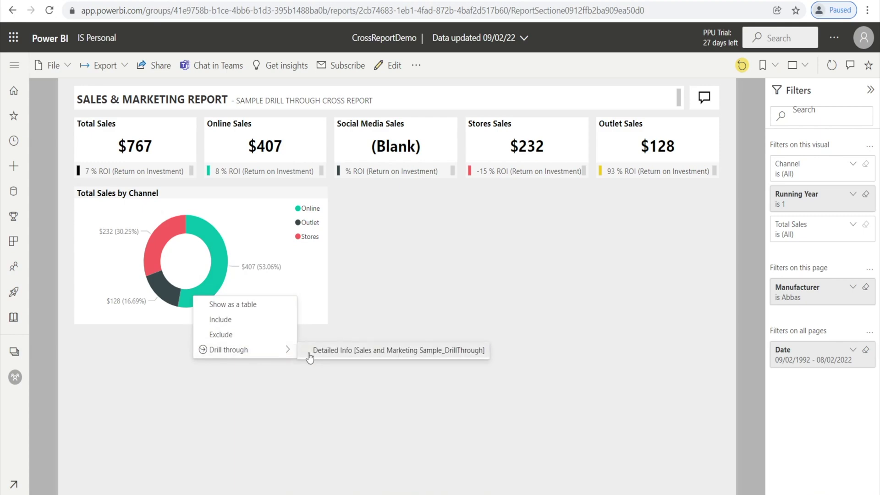
{"action": "left_click", "coordinate": [309, 352]}
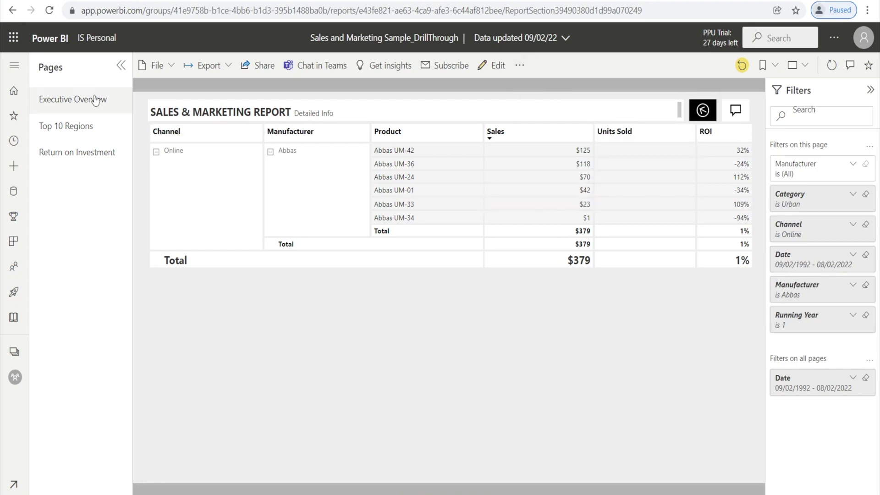
{"action": "left_click", "coordinate": [11, 11]}
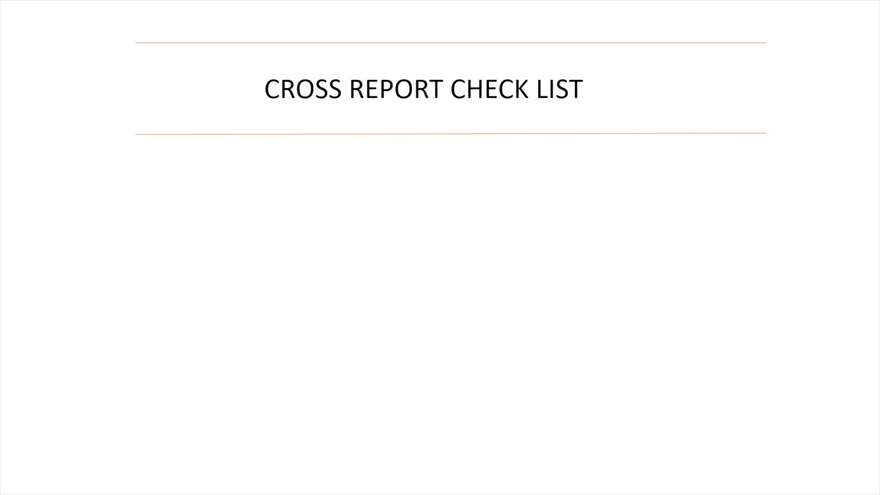
{"action": "key", "text": "Right"}
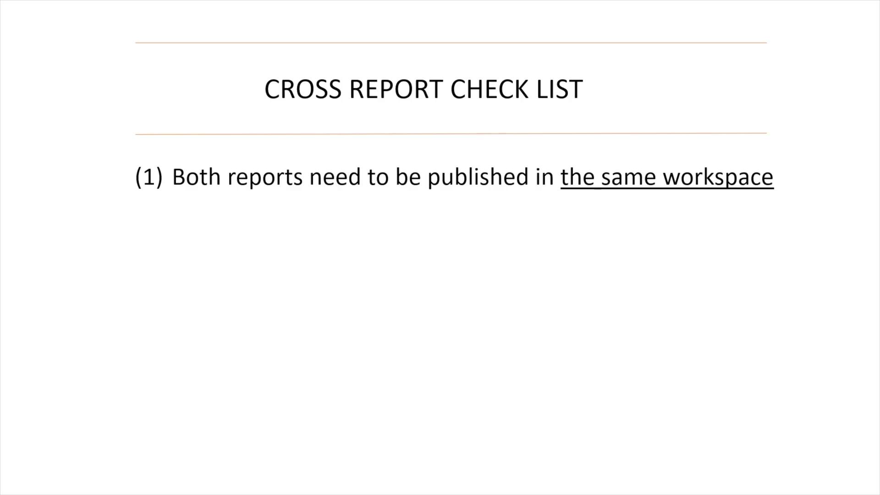